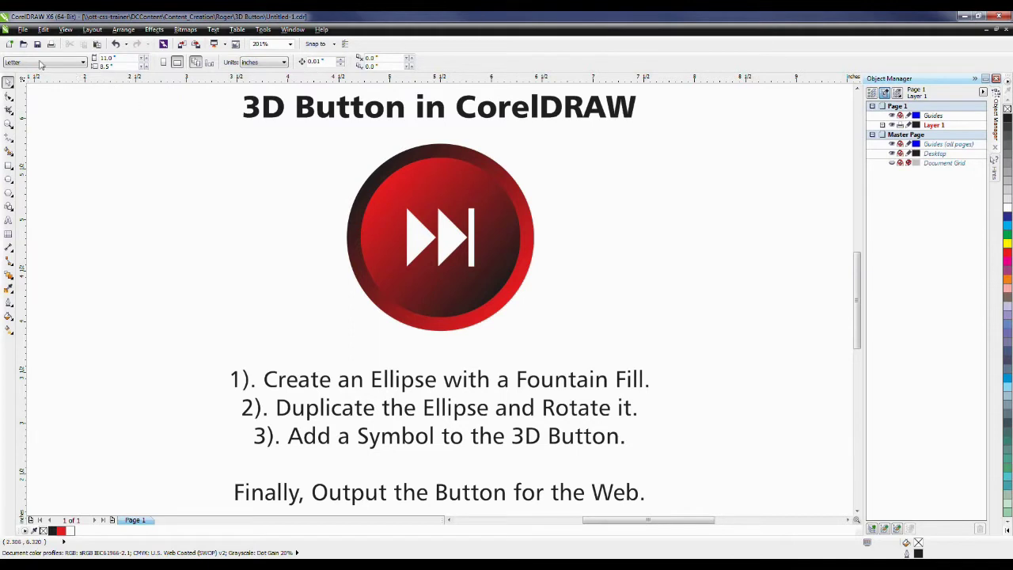
# Step: Start a new CorelDRAW document with File > New
pyautogui.click(23, 29)
pyautogui.click(36, 43)
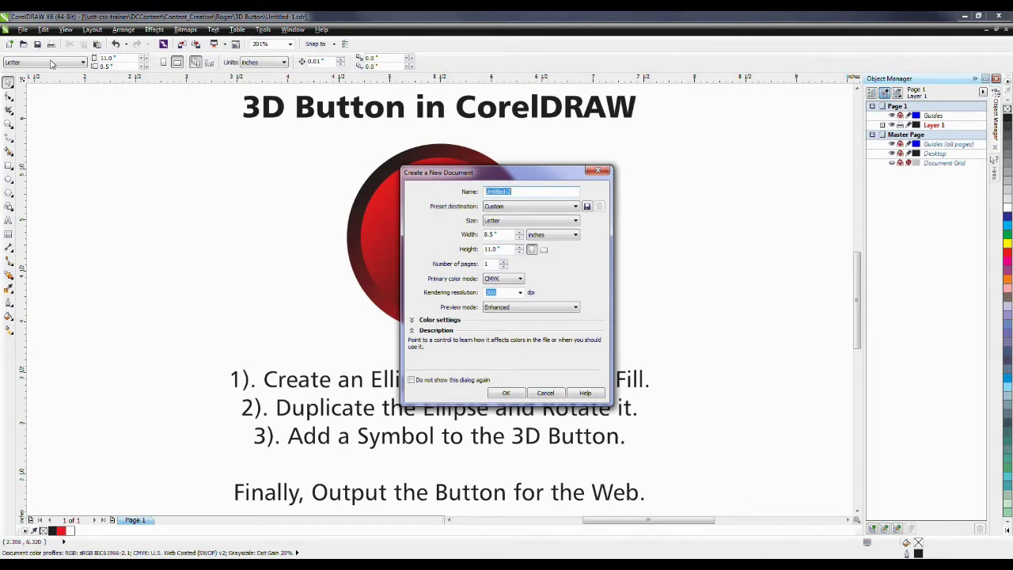
# Step: Create a 1,024 × 768 px, RGB, 96 dpi document using the Web preset
pyautogui.click(576, 207)
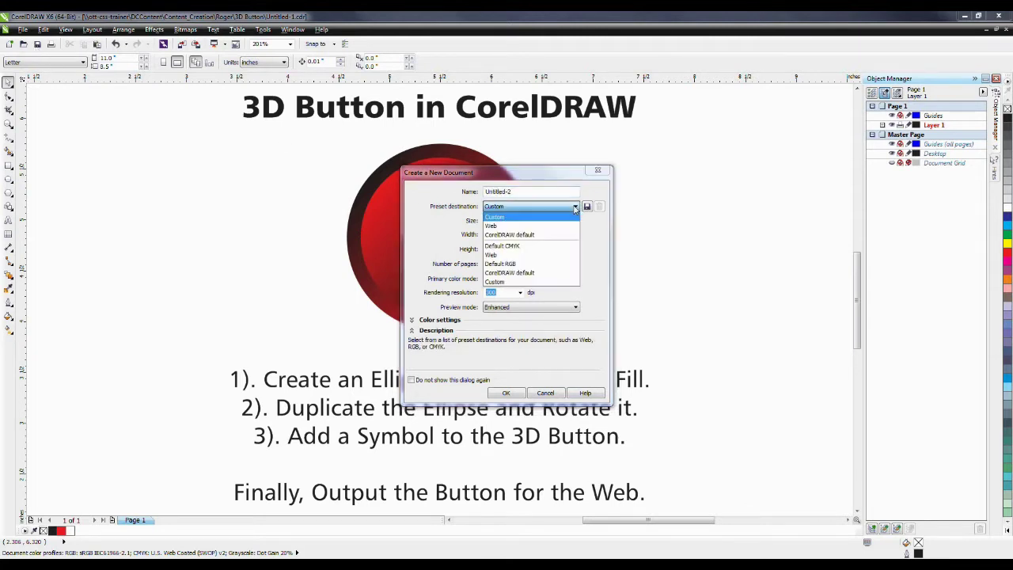
pyautogui.click(520, 227)
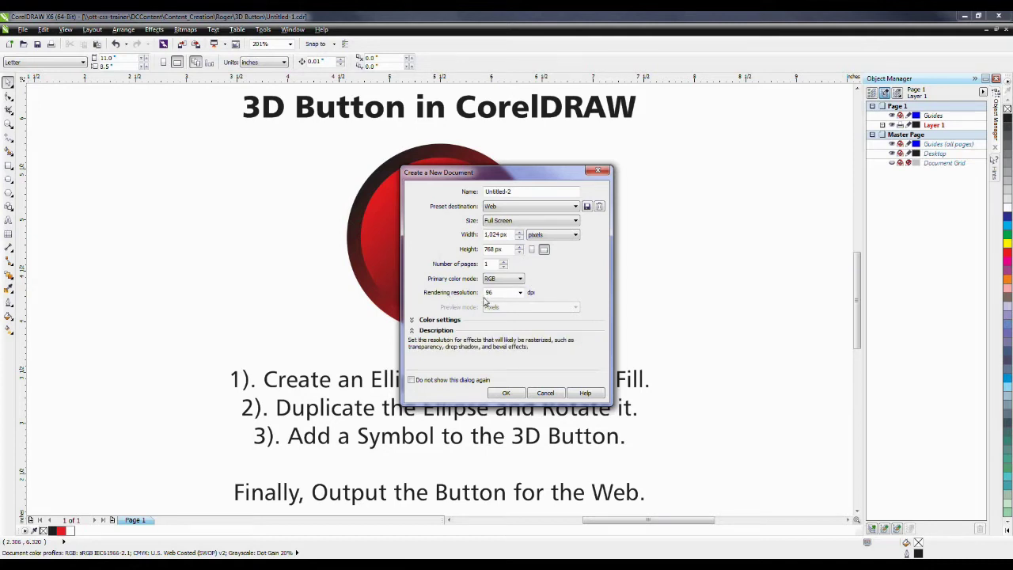
pyautogui.click(505, 395)
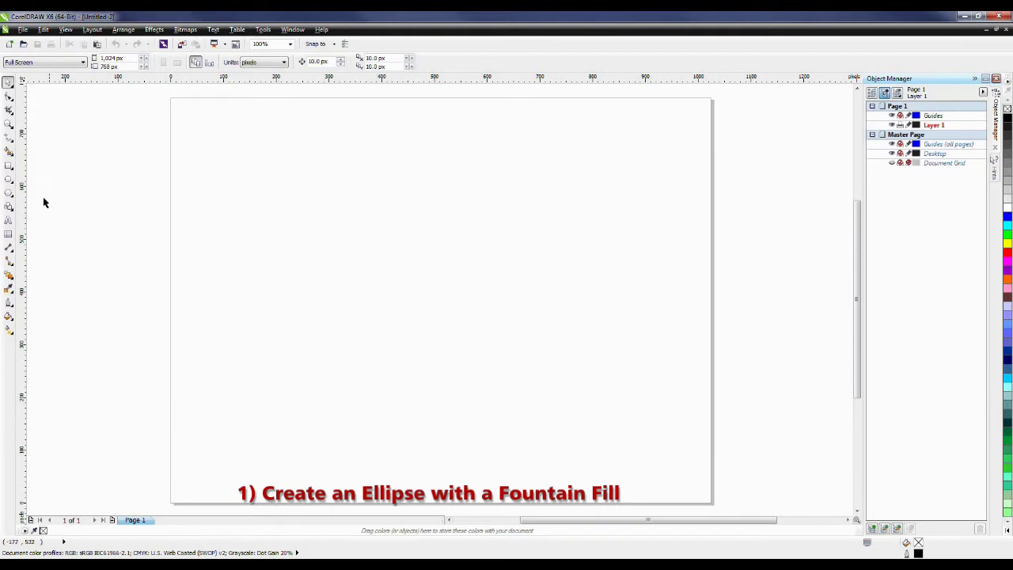
# Step: Draw a 274 × 274 px circle near the page centre with the Ellipse tool
pyautogui.click(8, 179)
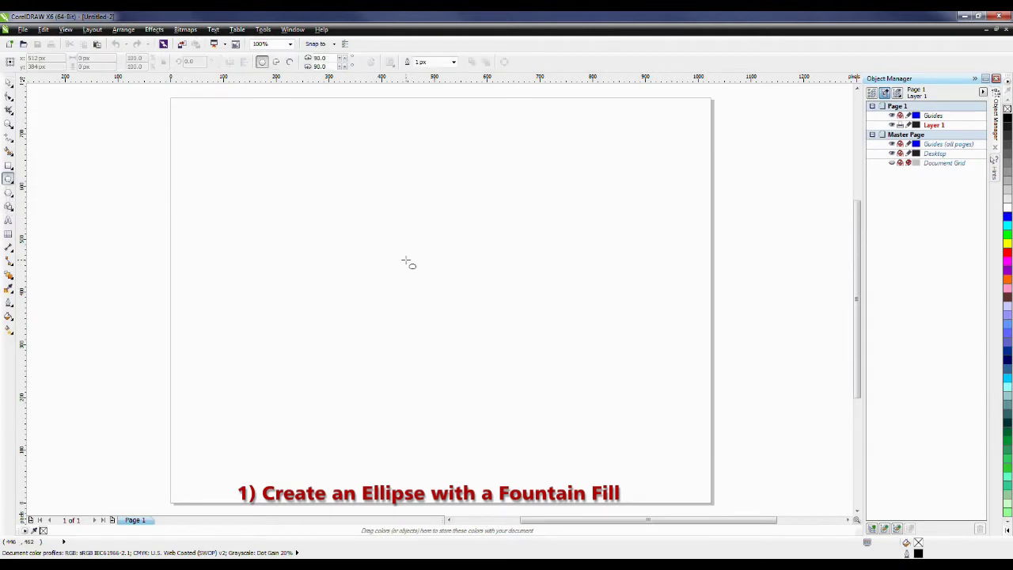
pyautogui.moveTo(399, 254); pyautogui.dragTo(544, 354)
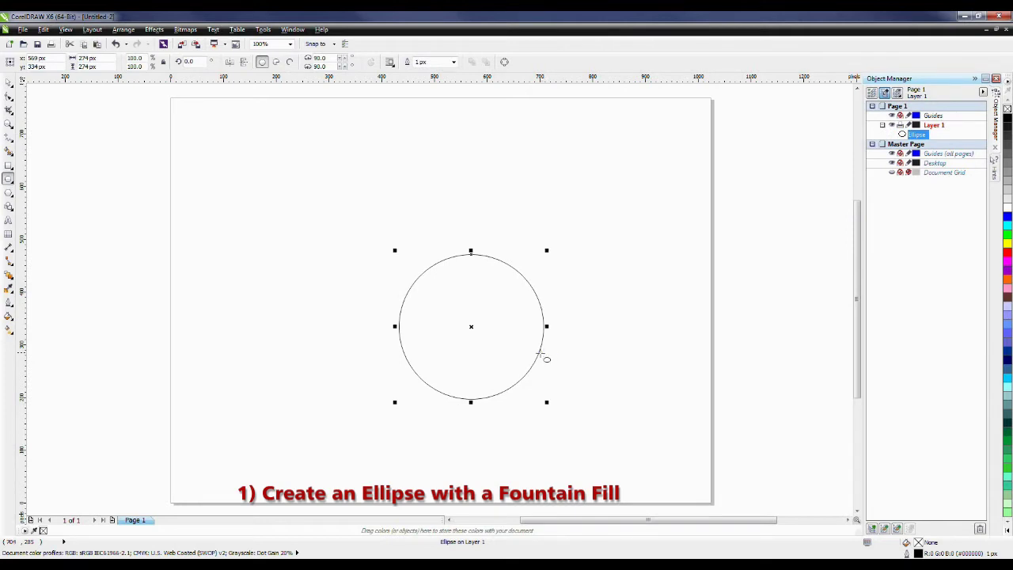
pyautogui.click(8, 317)
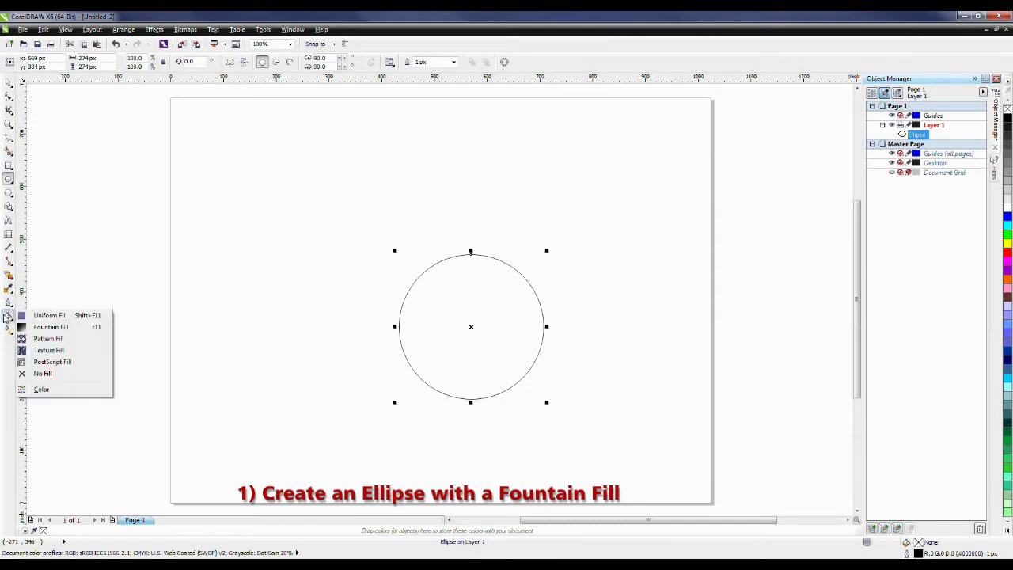
pyautogui.click(8, 332)
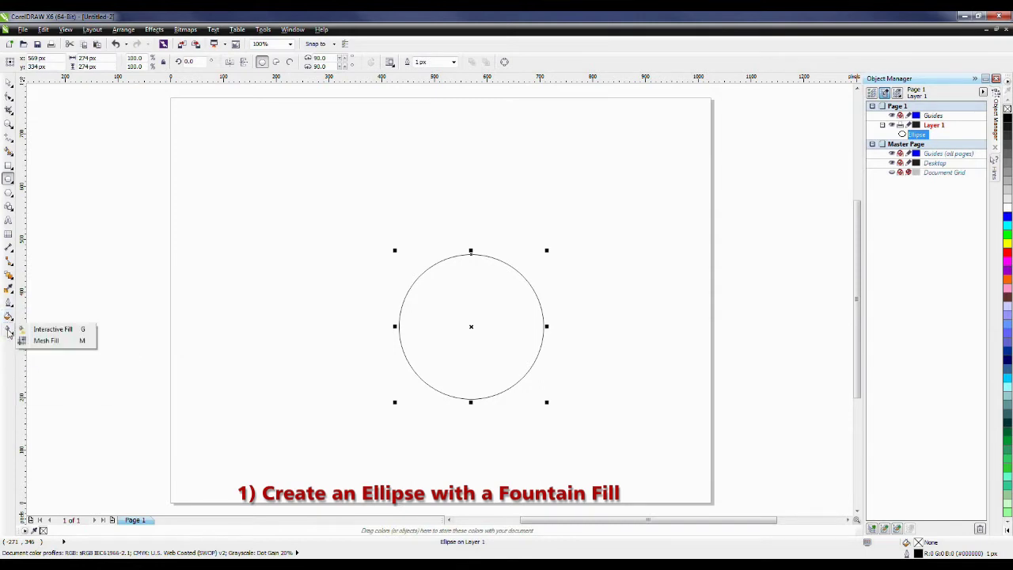
pyautogui.click(52, 329)
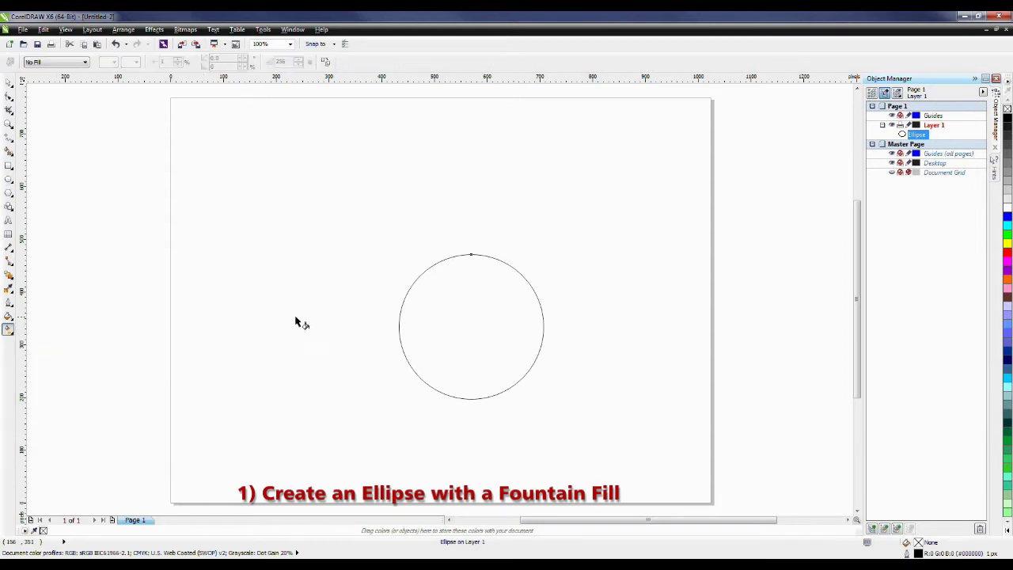
# Step: Give the circle a diagonal black-to-red linear fountain fill and show the Hints docker
pyautogui.moveTo(406, 288); pyautogui.dragTo(529, 376)
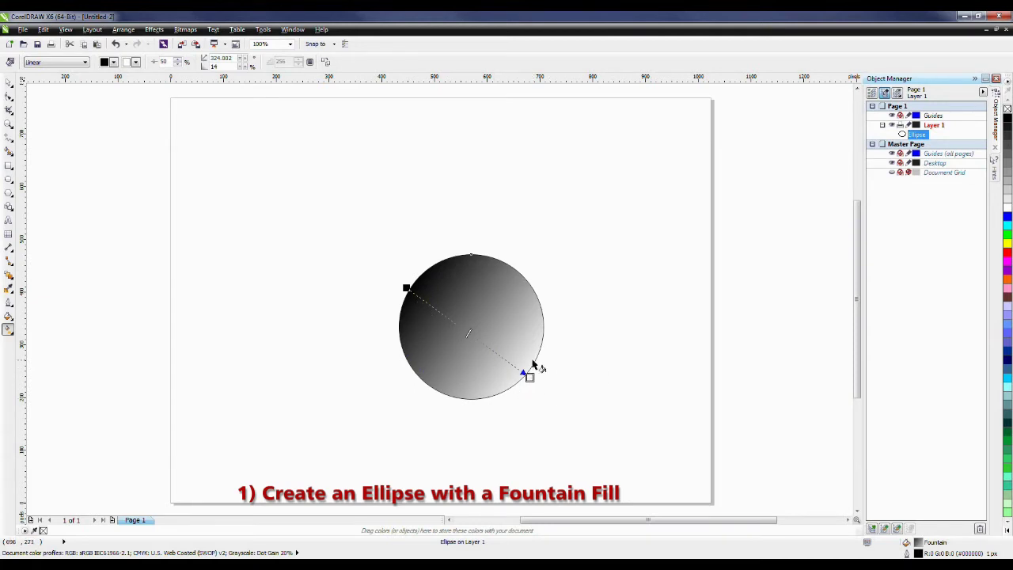
pyautogui.click(1007, 252)
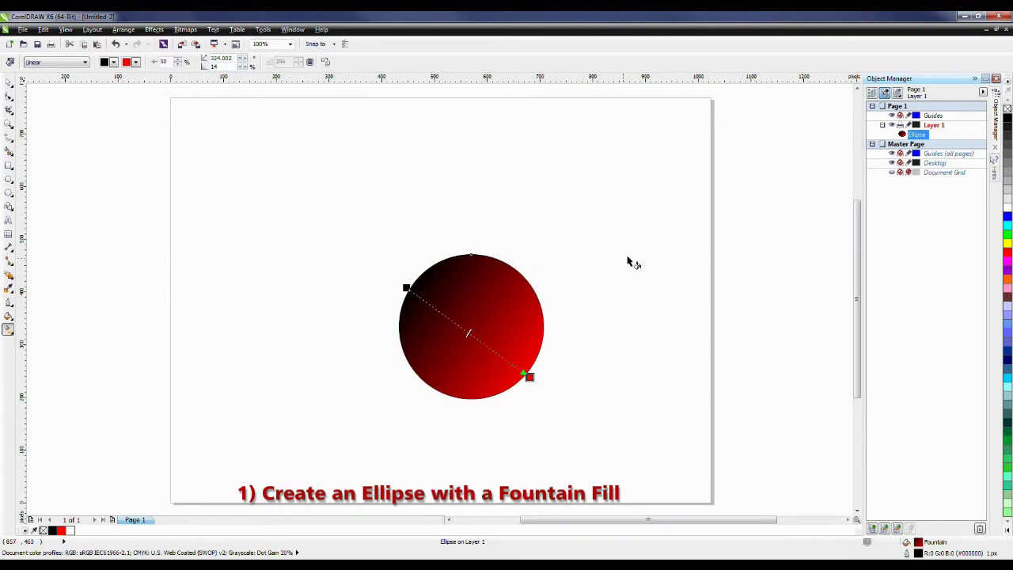
pyautogui.click(996, 168)
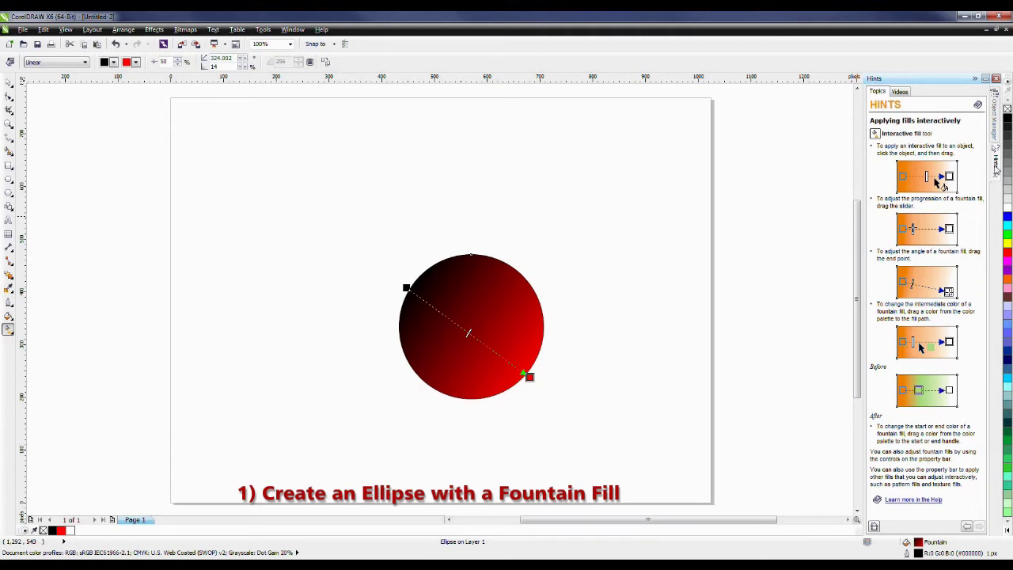
# Step: Switch to the Polygon tool and browse the Help menu without choosing anything
pyautogui.click(9, 180)
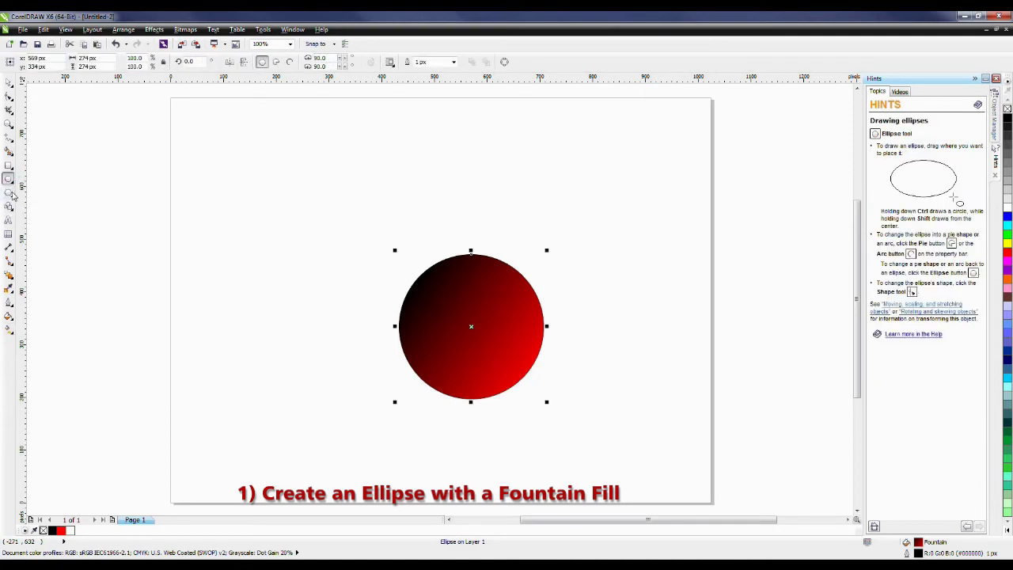
pyautogui.click(8, 193)
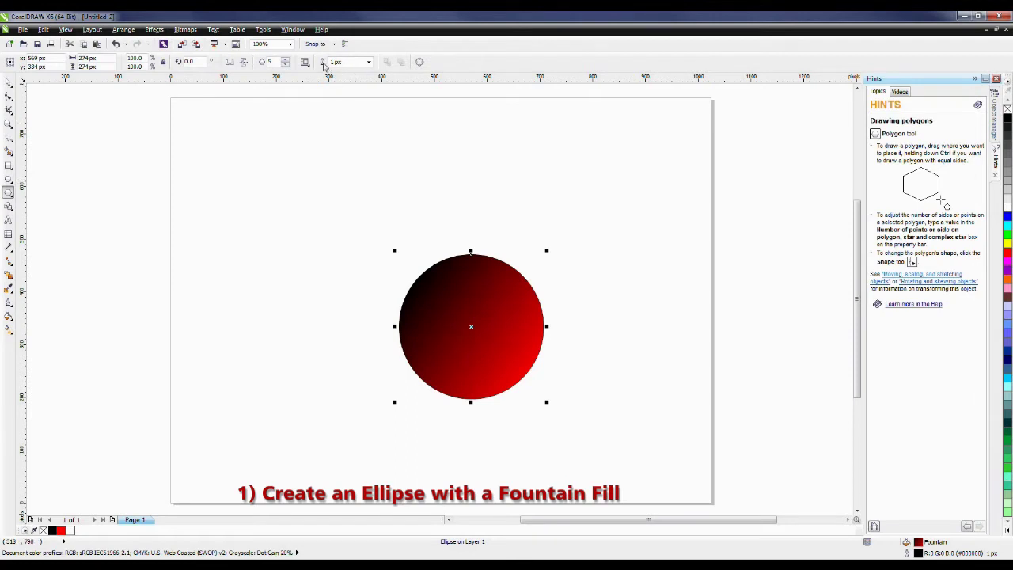
pyautogui.click(321, 29)
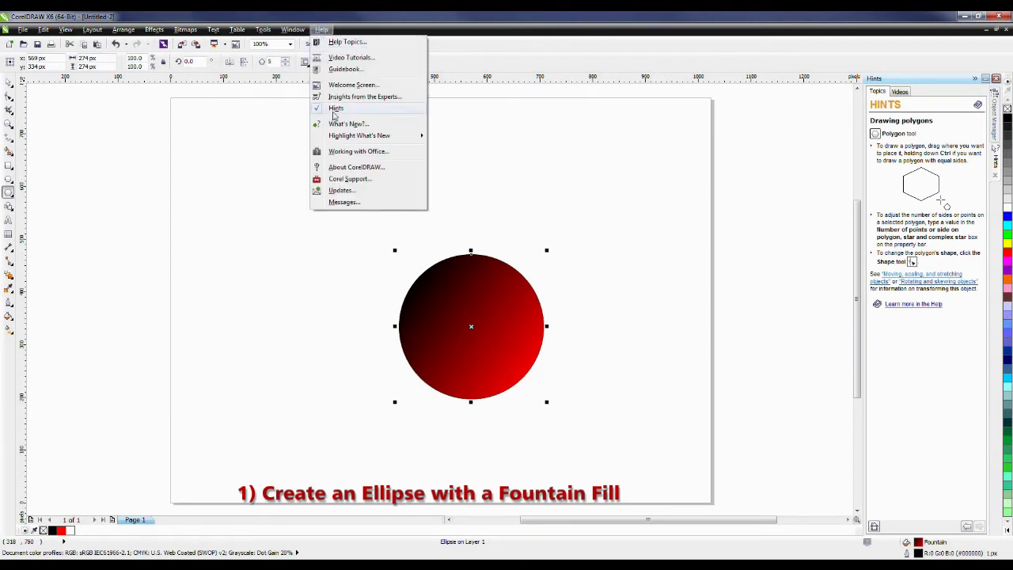
pyautogui.moveTo(295, 30)
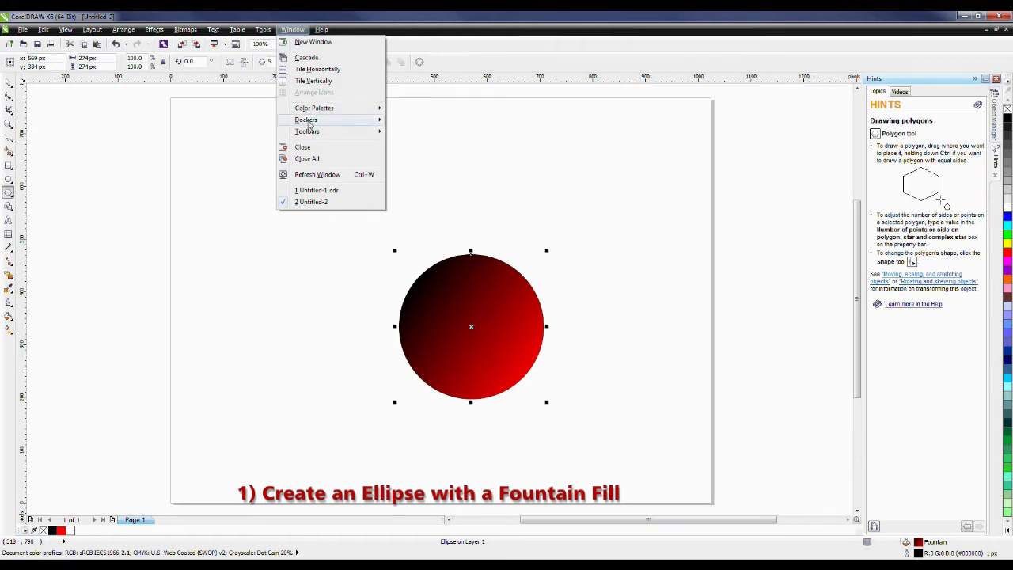
pyautogui.moveTo(307, 124)
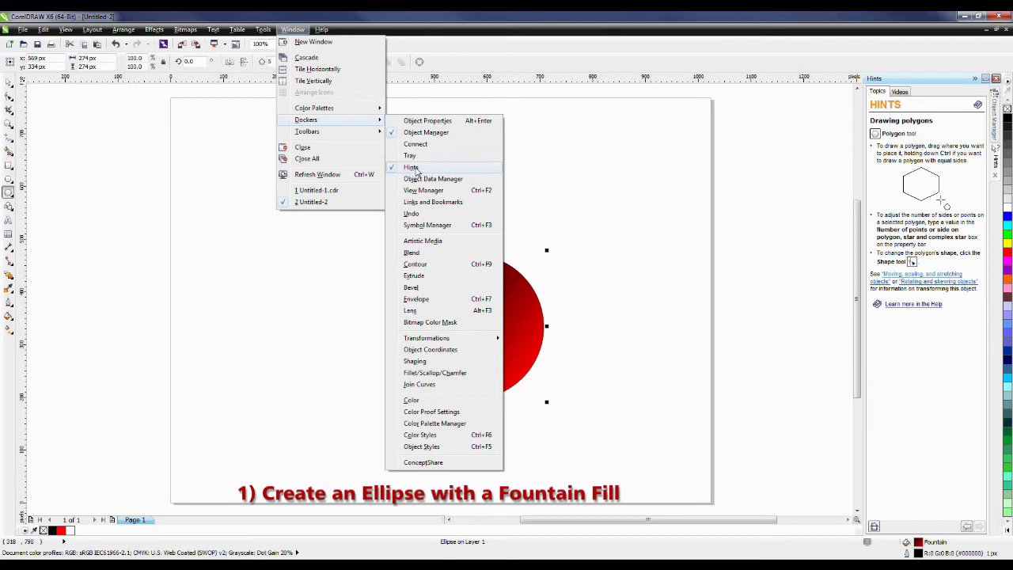
pyautogui.click(583, 176)
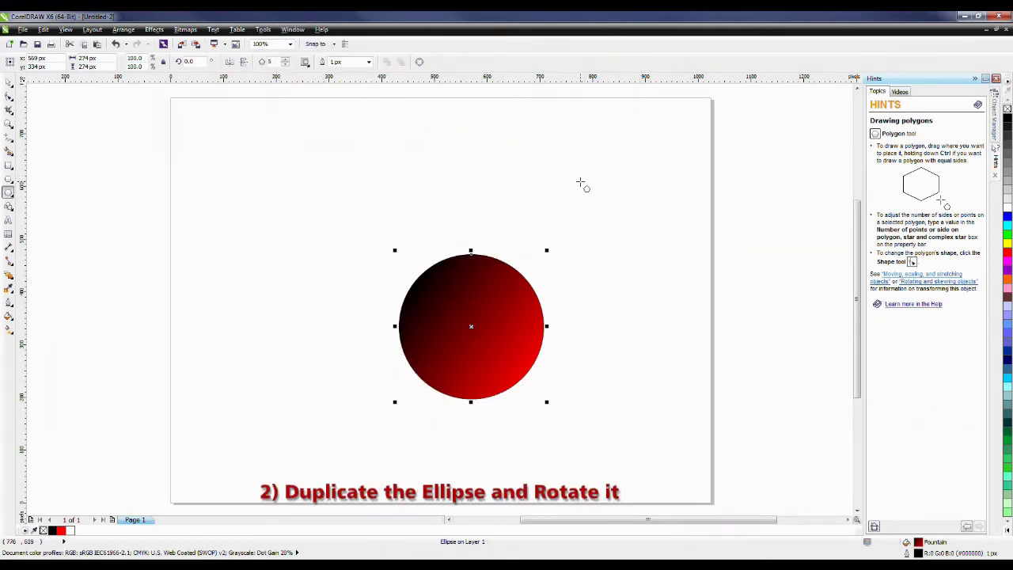
# Step: Shrink the copied circle to 89.8% and rotate it 180° to reverse its gradient
pyautogui.press('space')
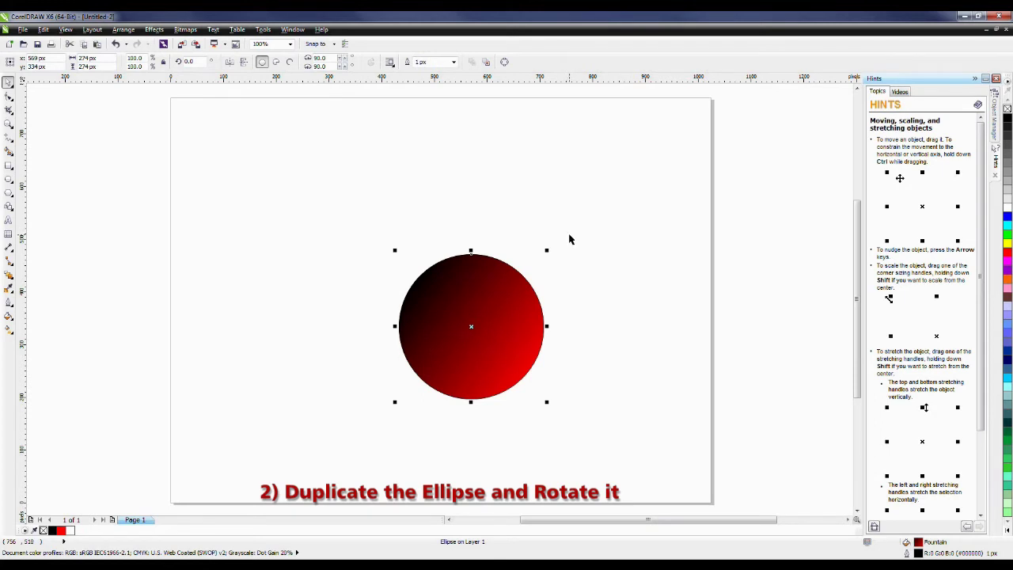
pyautogui.moveTo(548, 251); pyautogui.dragTo(542, 256)
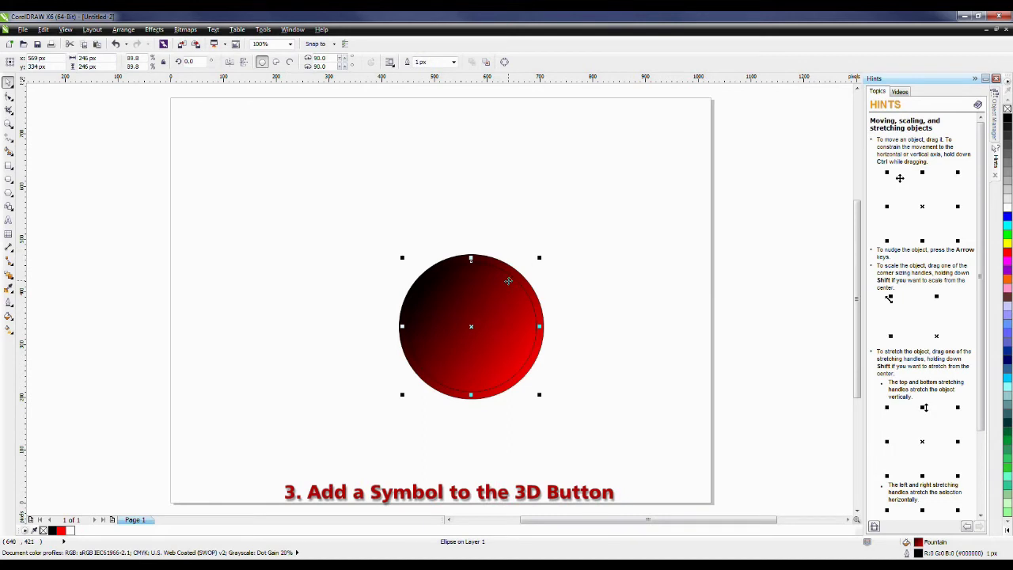
pyautogui.doubleClick(197, 61)
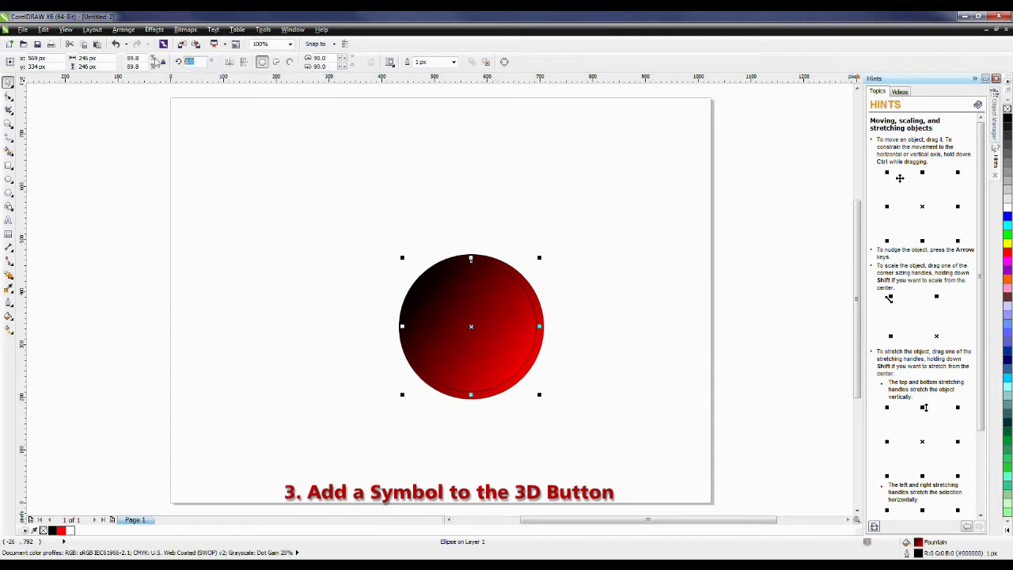
pyautogui.write('180')
pyautogui.press('Return')
pyautogui.click(306, 179)
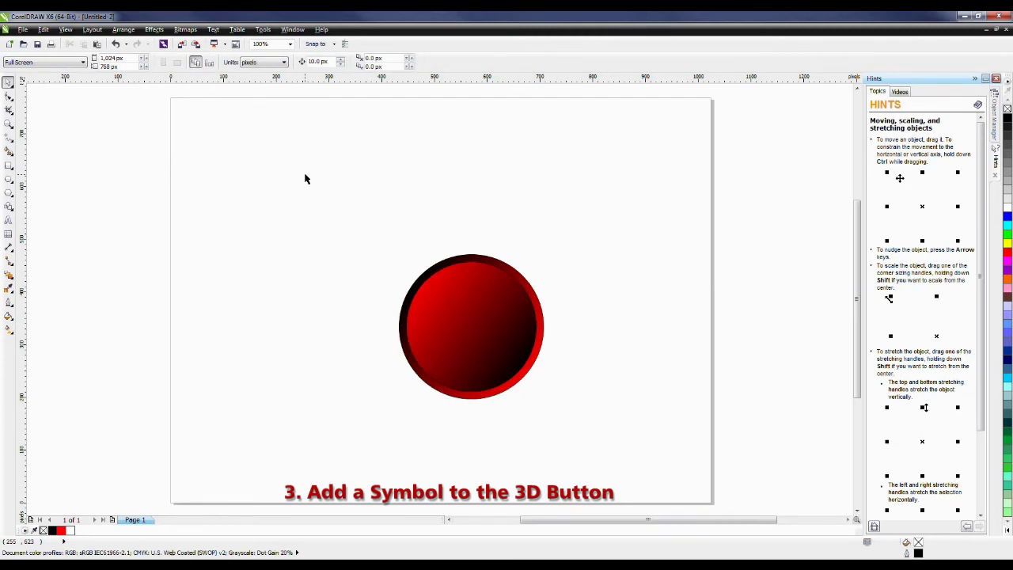
# Step: Insert the Webdings fast-forward symbol at the centre of the button
pyautogui.click(214, 30)
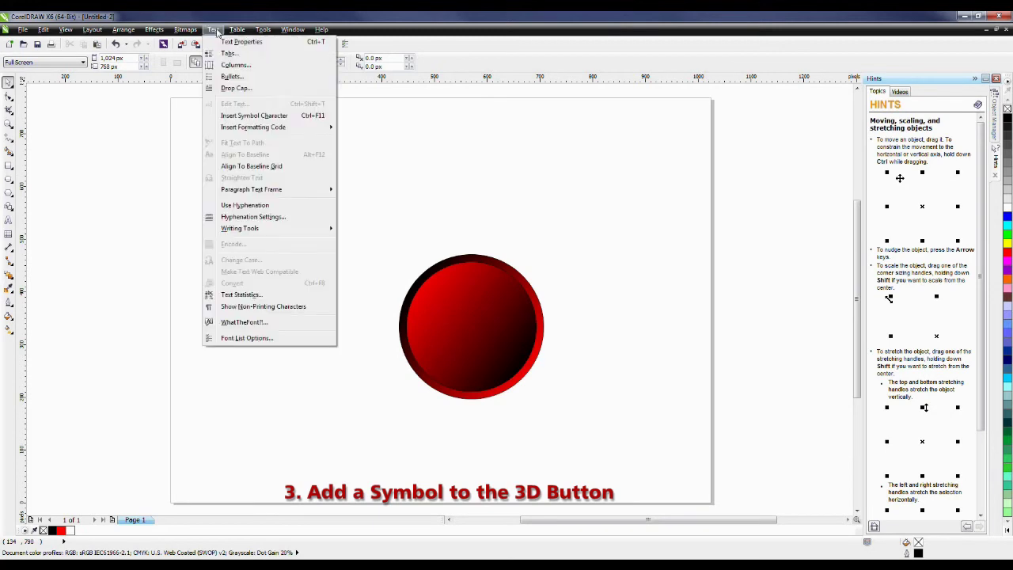
pyautogui.click(241, 116)
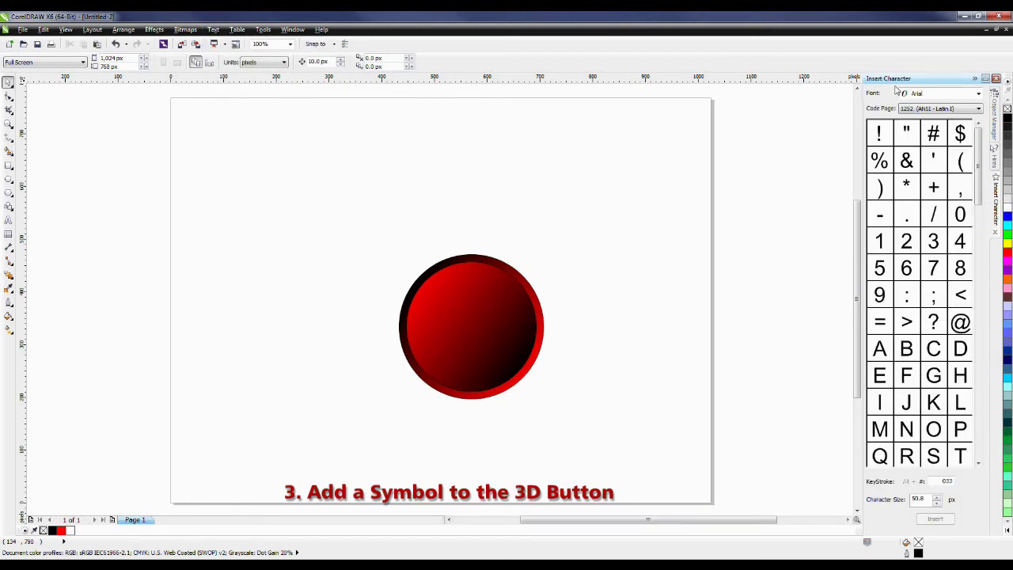
pyautogui.click(978, 96)
pyautogui.click(908, 128)
pyautogui.moveTo(960, 269); pyautogui.dragTo(472, 325)
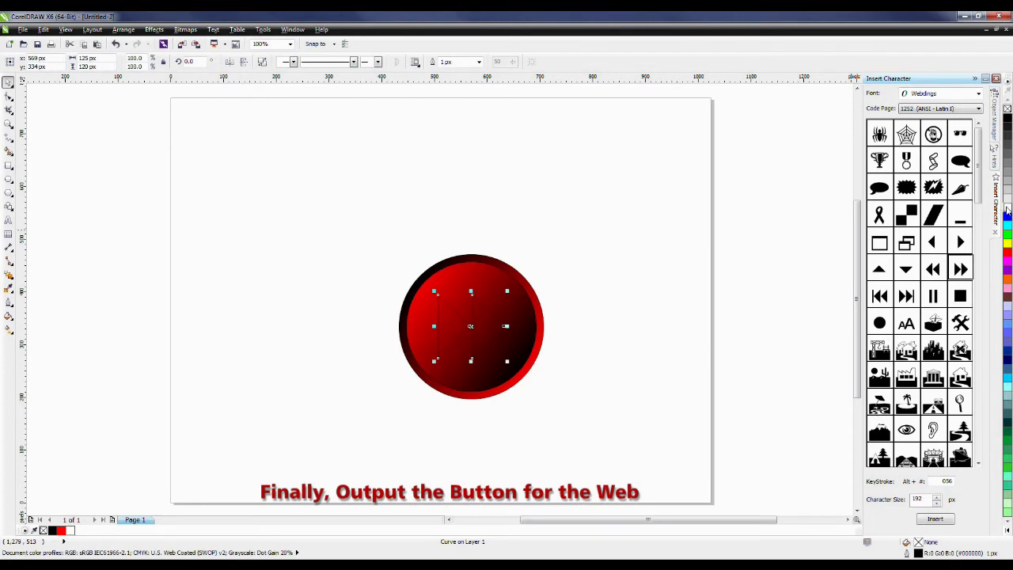
# Step: Fill the symbol white, remove its outline, and select all three button objects
pyautogui.click(1008, 209)
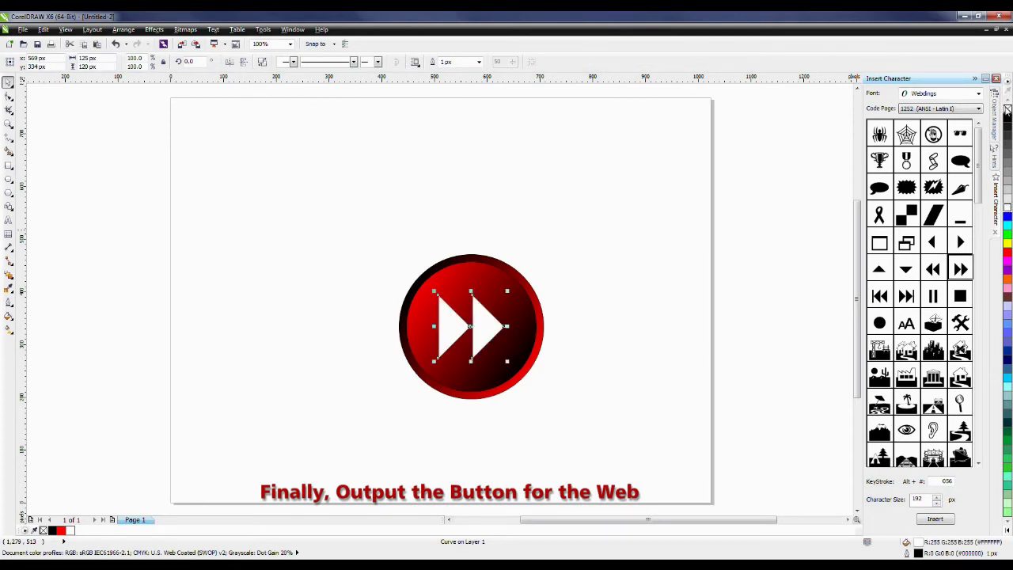
pyautogui.rightClick(1007, 110)
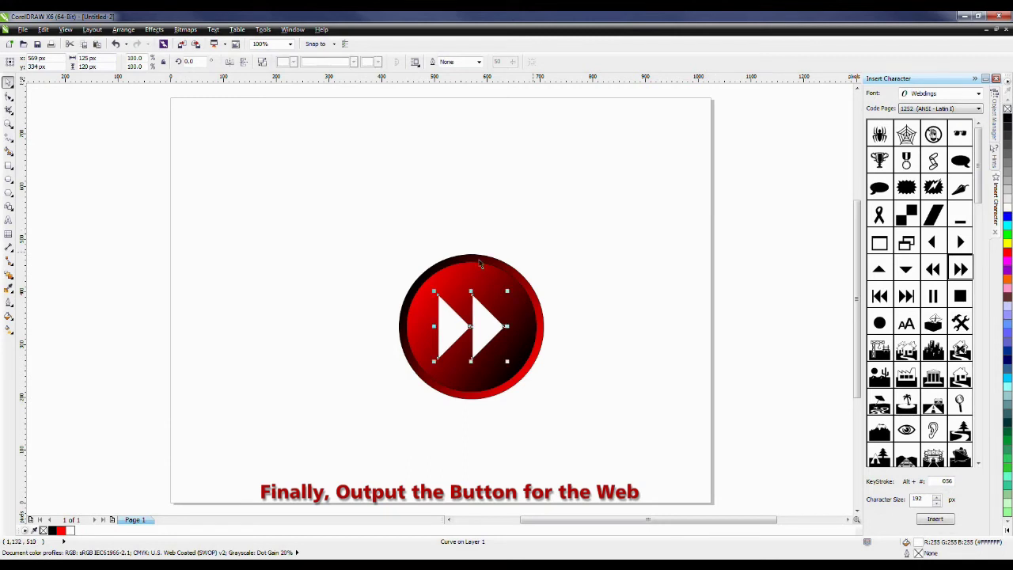
pyautogui.click(341, 235)
pyautogui.moveTo(340, 228); pyautogui.dragTo(614, 468)
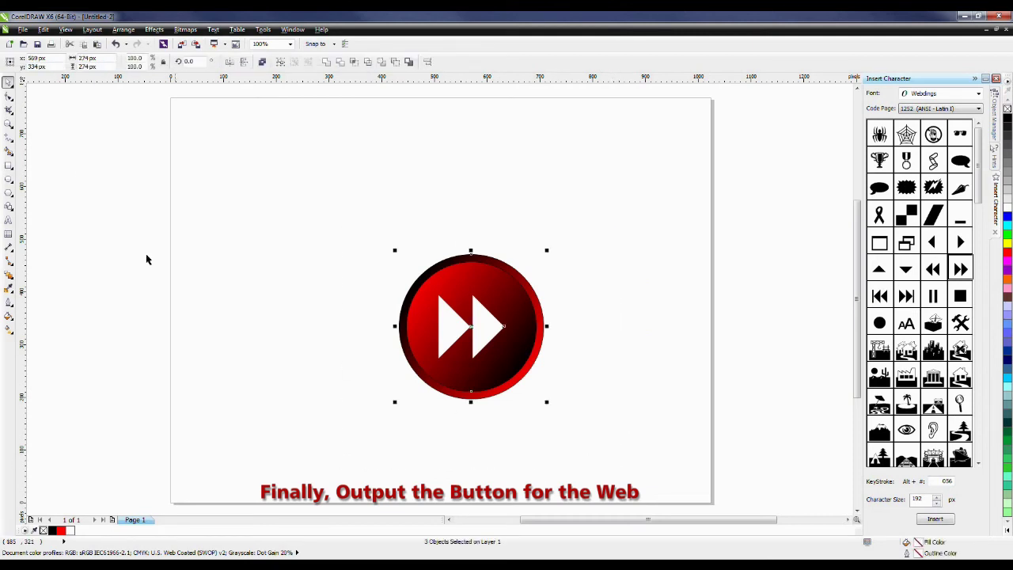
pyautogui.click(23, 29)
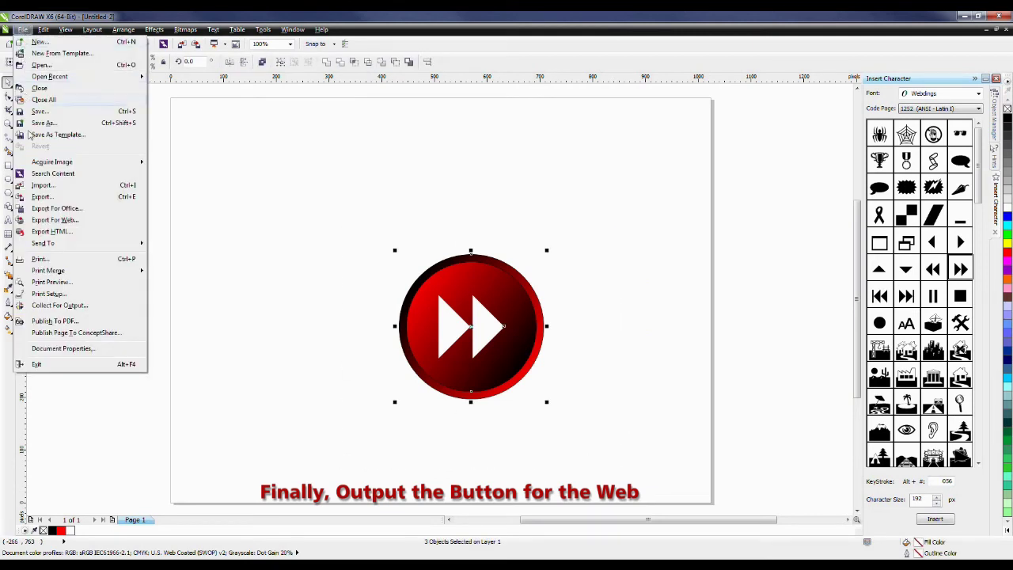
# Step: Set up Export For Web as a PNG in RGB Color (24-bit) mode
pyautogui.click(55, 220)
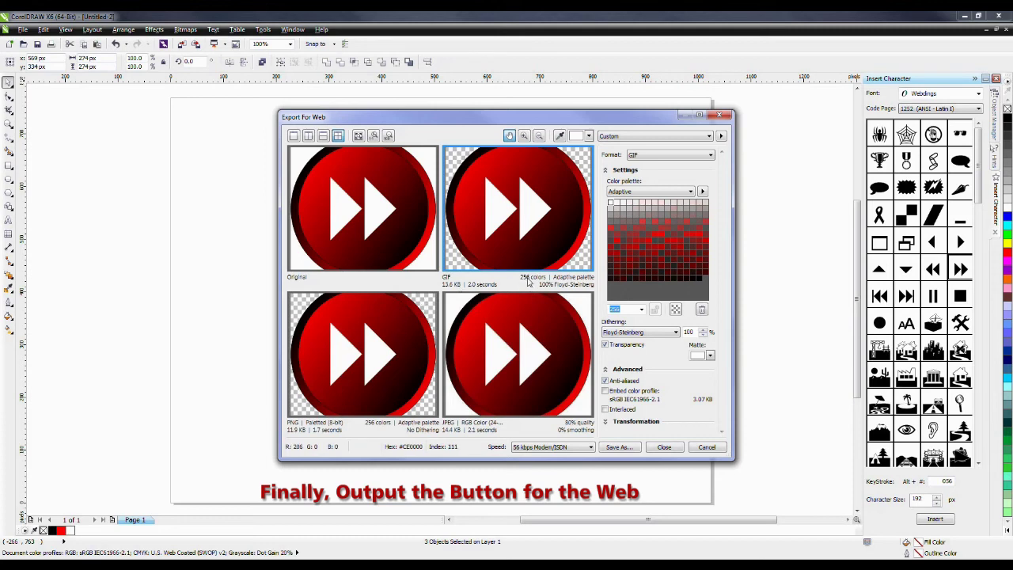
pyautogui.click(362, 391)
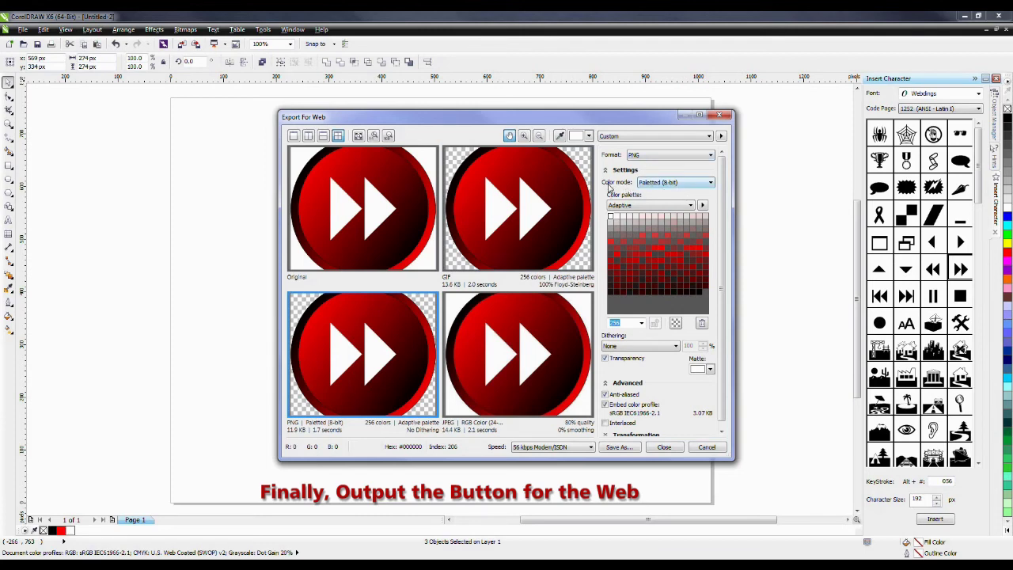
pyautogui.click(710, 184)
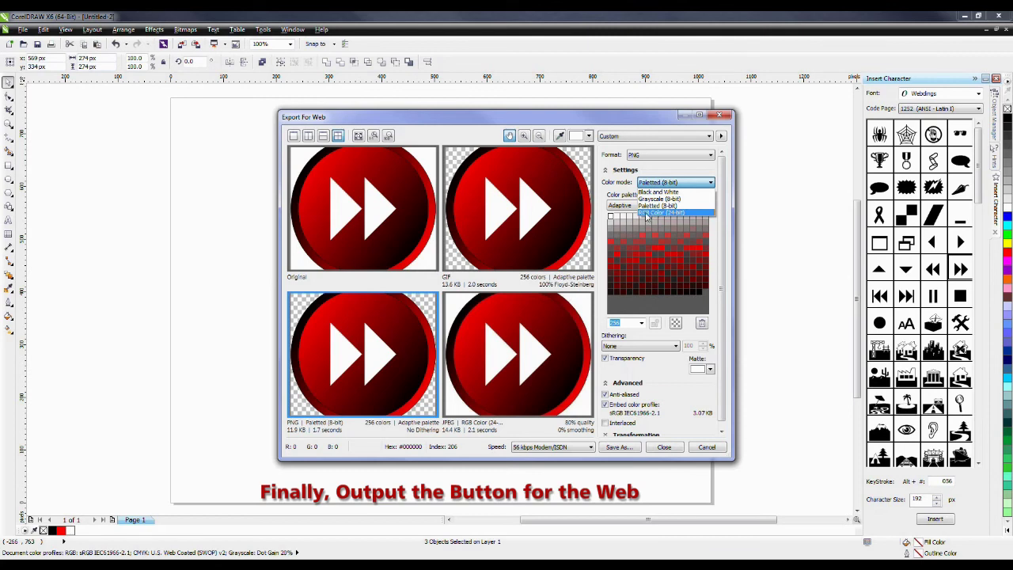
pyautogui.click(646, 212)
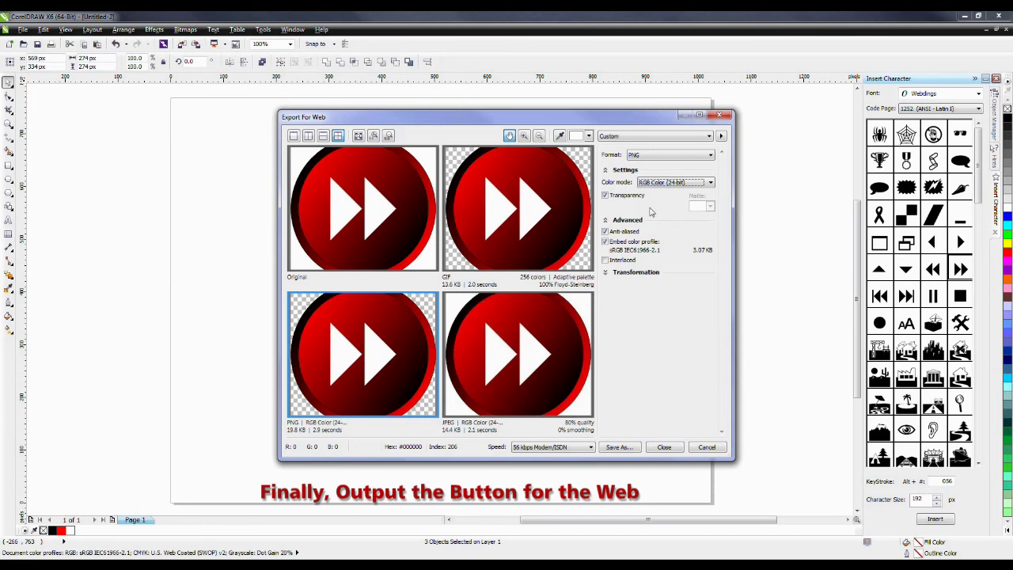
pyautogui.click(621, 448)
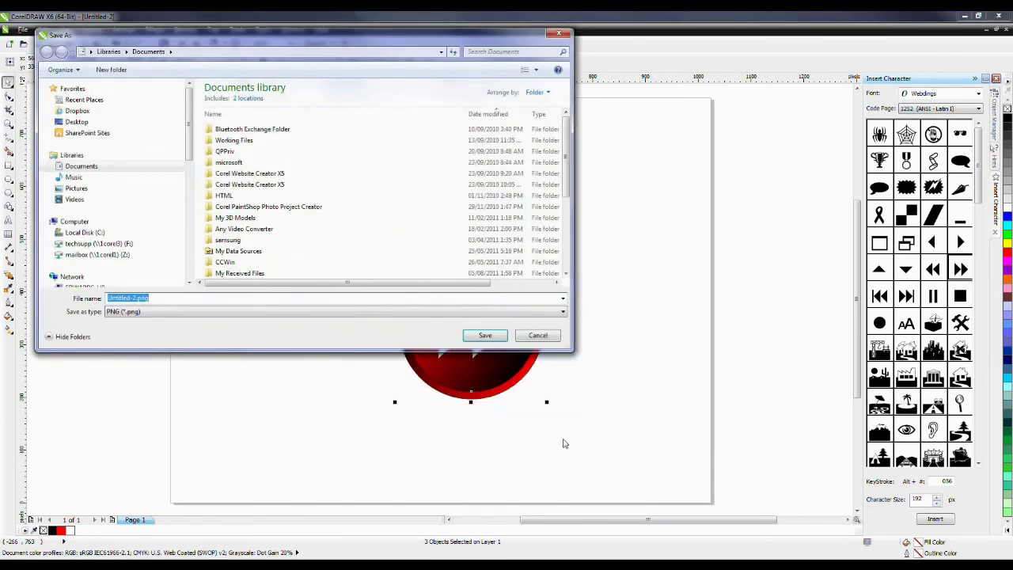
# Step: Save the PNG as '3d' in the Documents library
pyautogui.write('3d')
pyautogui.click(492, 337)
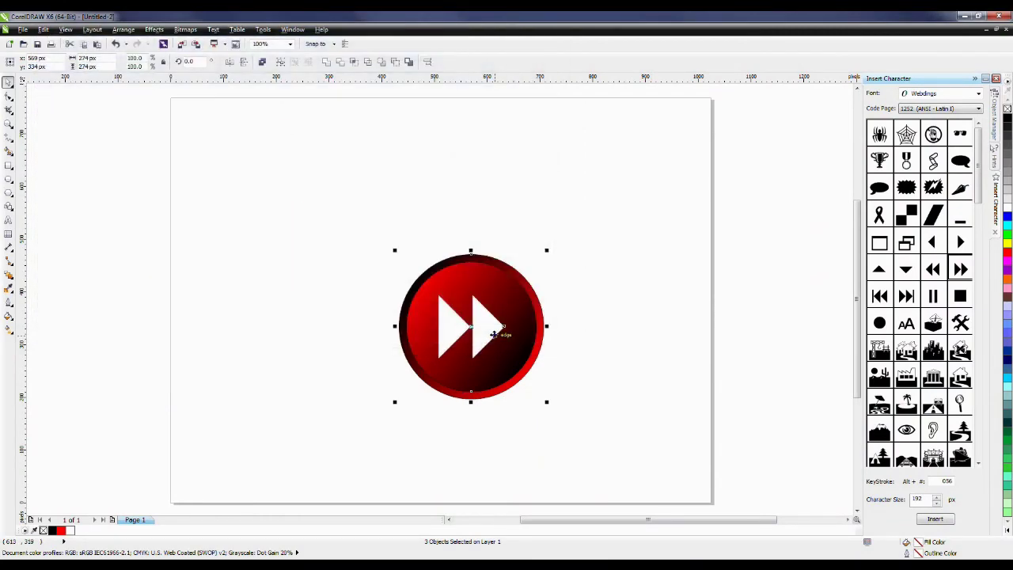